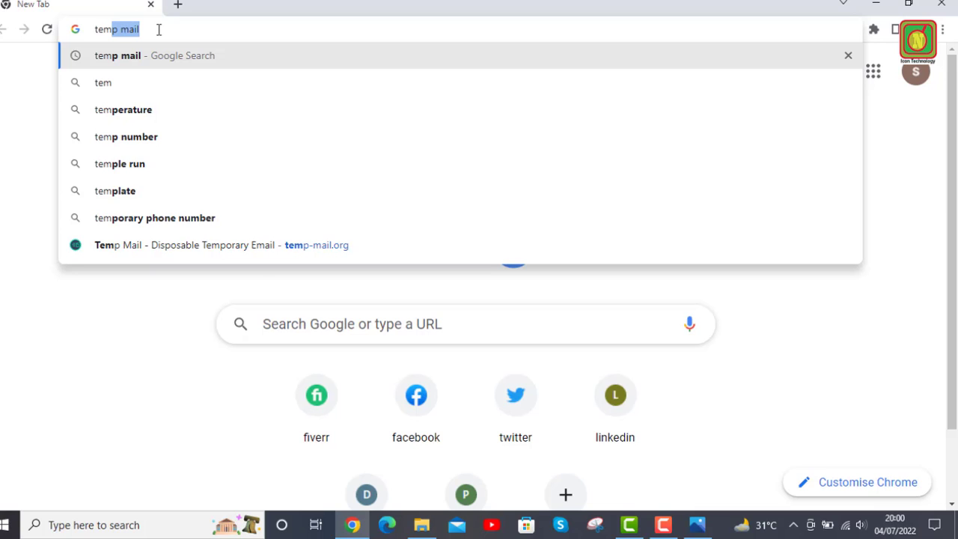
Step: Search Google for "temp mail" and open the Temp Mail - Disposable Temporary Email result from temp-mail.org
{"action": "type", "text": "p"}
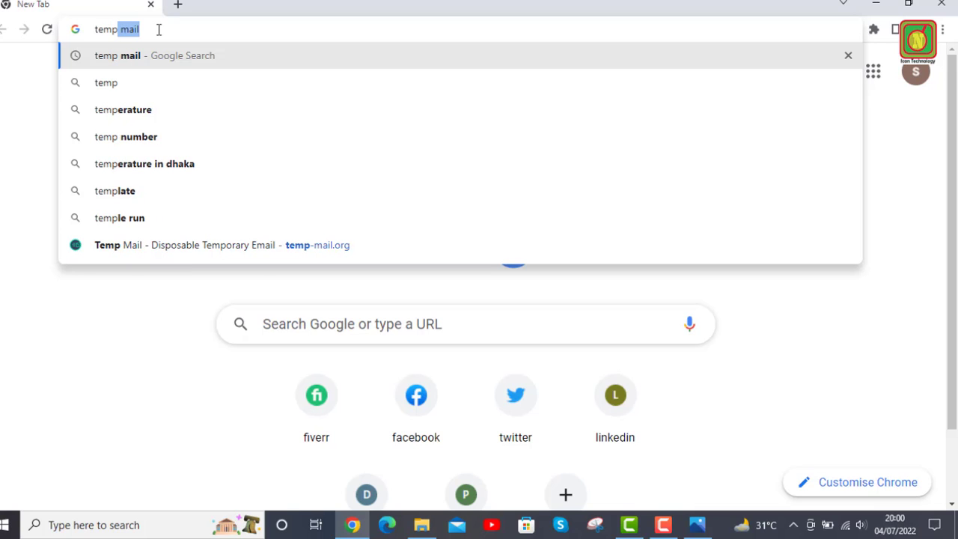
{"action": "type", "text": "m"}
{"action": "key", "text": "BackSpace"}
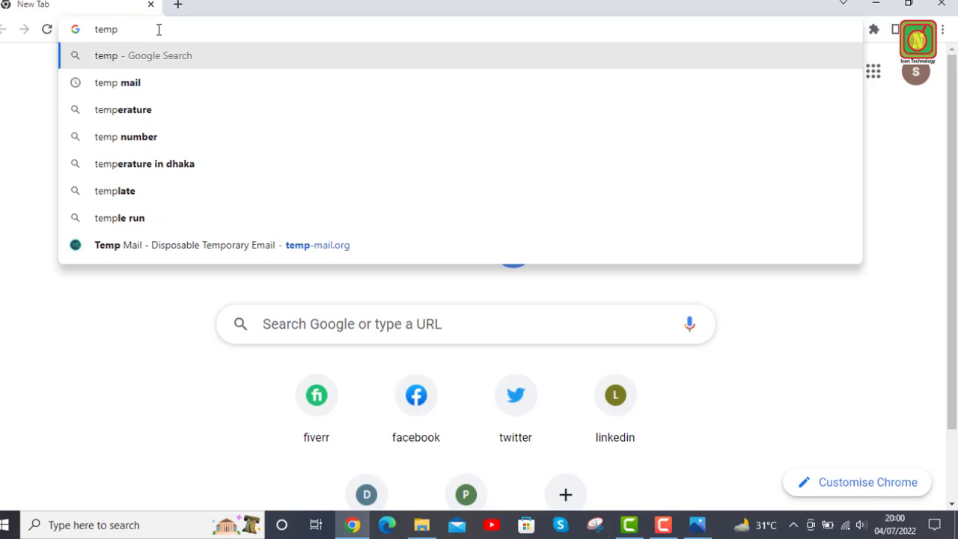
{"action": "type", "text": "mail"}
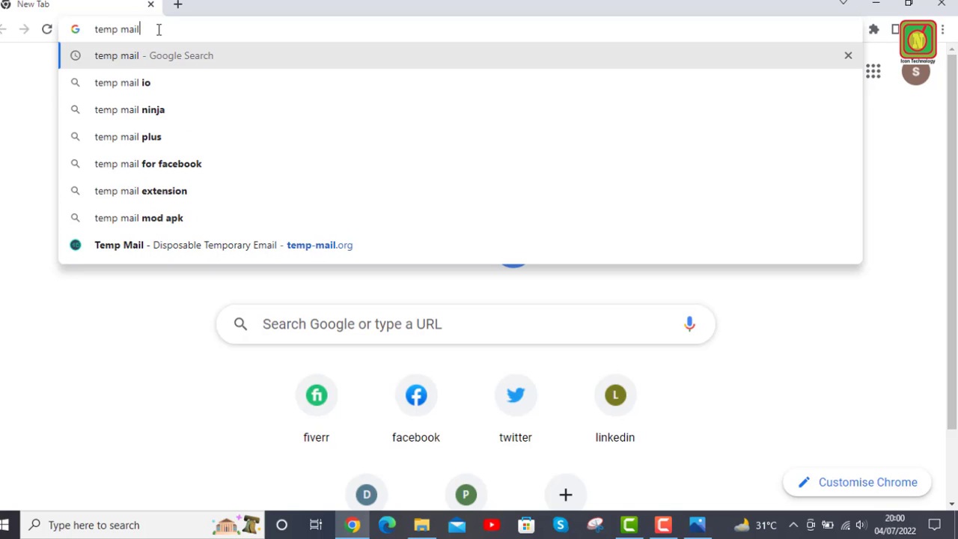
{"action": "left_click", "coordinate": [169, 60]}
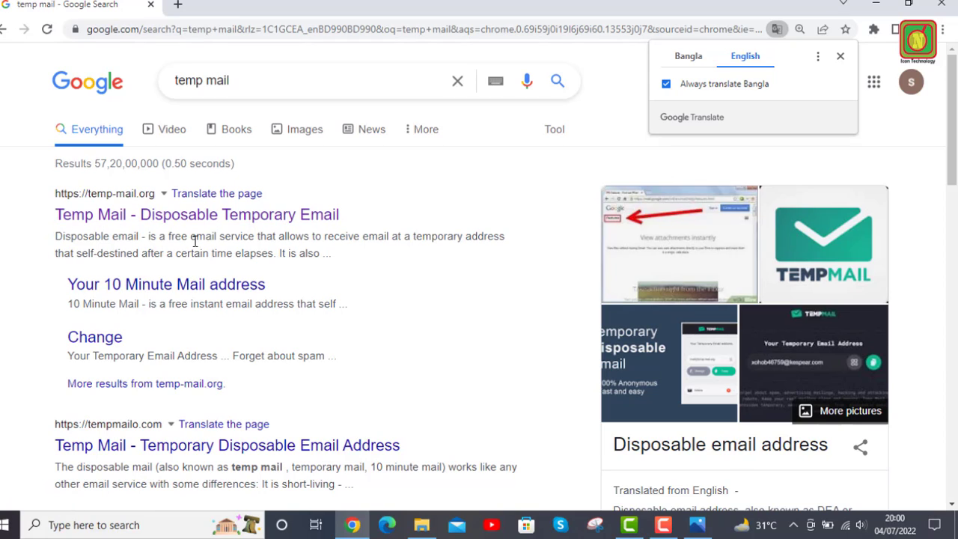
{"action": "left_click", "coordinate": [262, 219]}
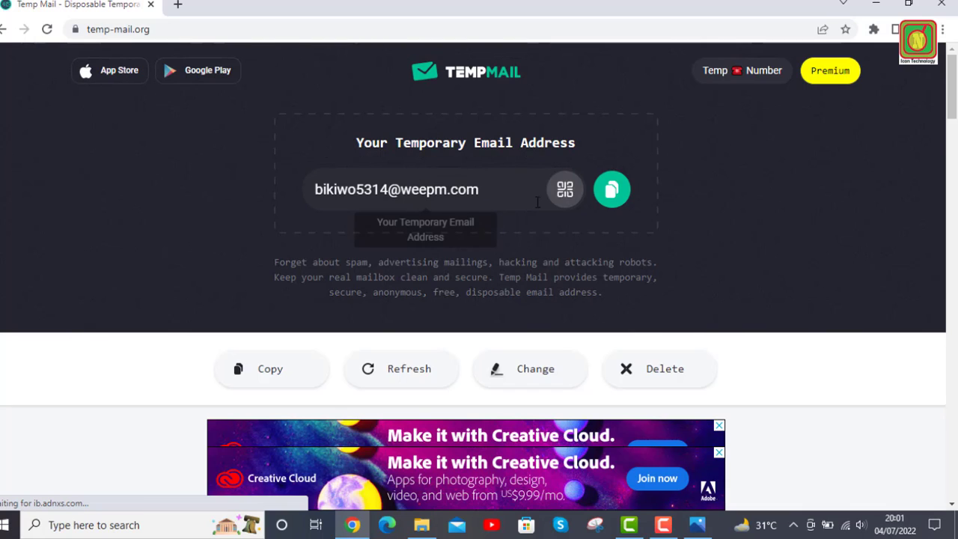
Step: Copy the generated temporary e-mail address and refresh the temporary mailbox
{"action": "left_click_drag", "start_coordinate": [485, 190], "coordinate": [306, 190]}
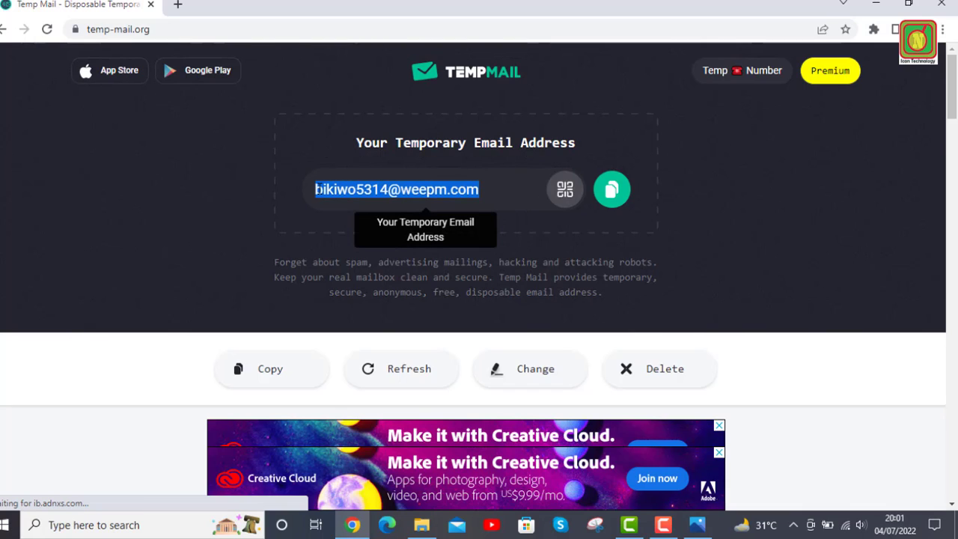
{"action": "right_click", "coordinate": [317, 189]}
{"action": "left_click", "coordinate": [340, 198]}
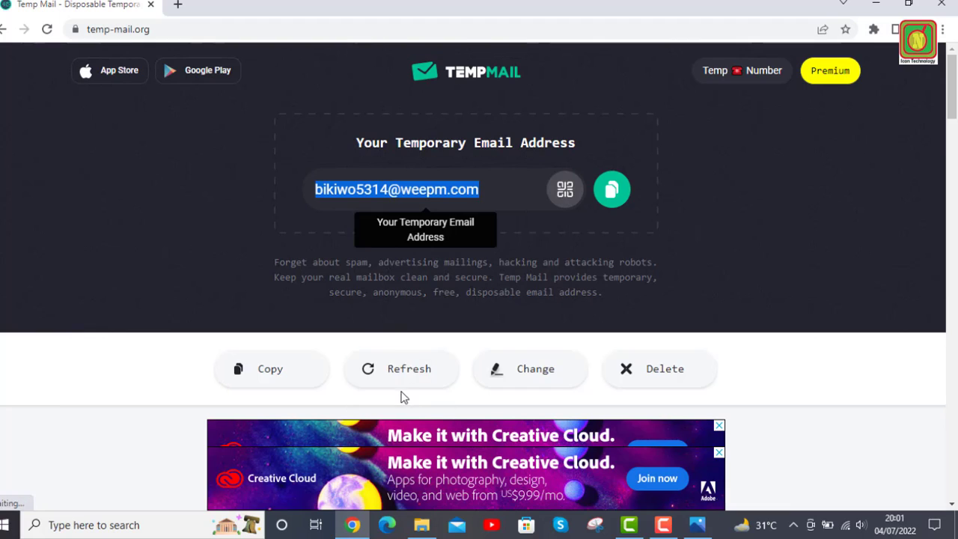
{"action": "left_click", "coordinate": [396, 369]}
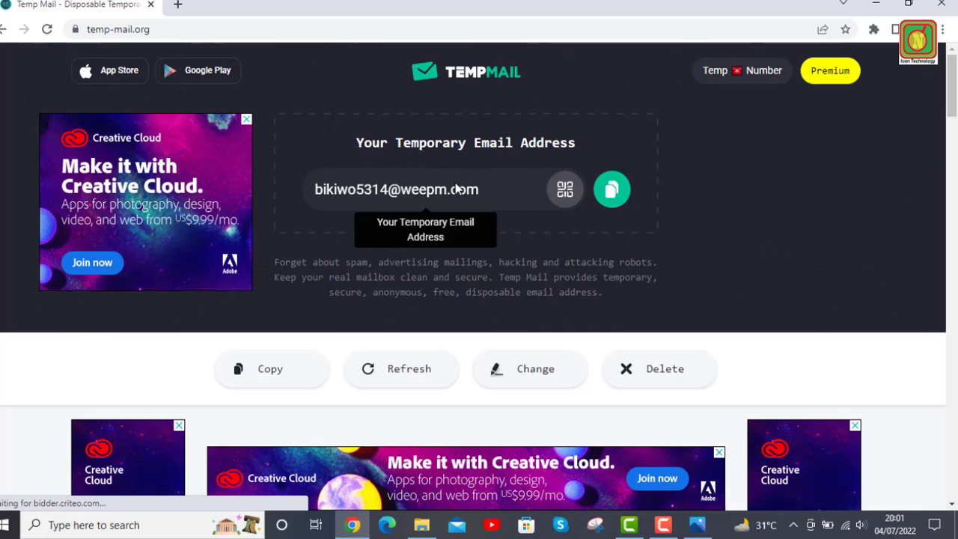
Step: Search Google for "logo design" in a new browser tab and open the logodesign.net result
{"action": "left_click", "coordinate": [179, 7]}
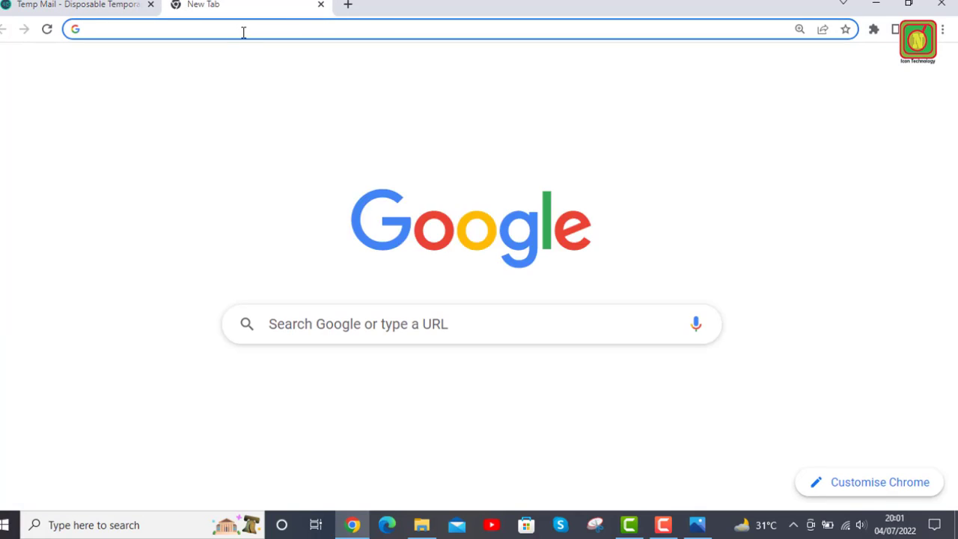
{"action": "left_click", "coordinate": [243, 32]}
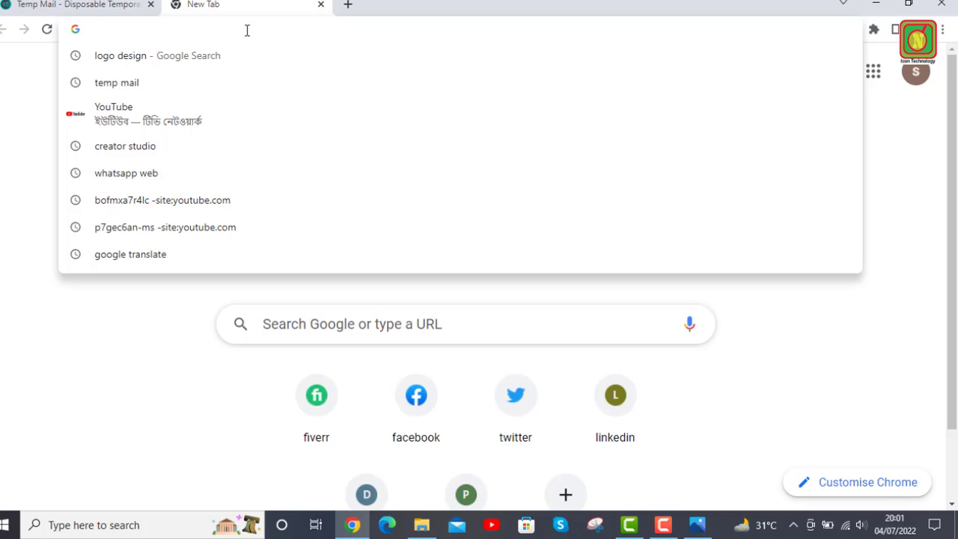
{"action": "left_click", "coordinate": [198, 66]}
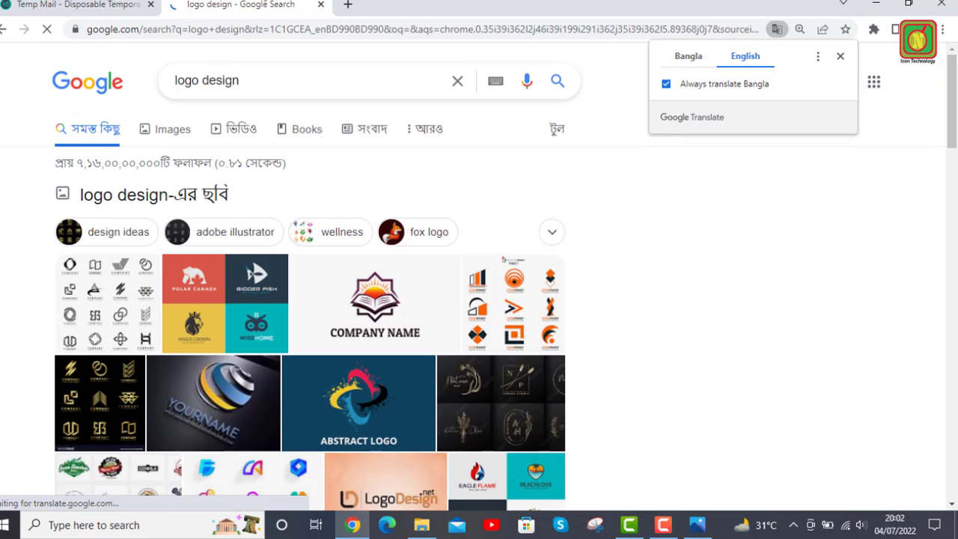
{"action": "scroll", "coordinate": [140, 259], "scroll_direction": "down", "scroll_amount": 5}
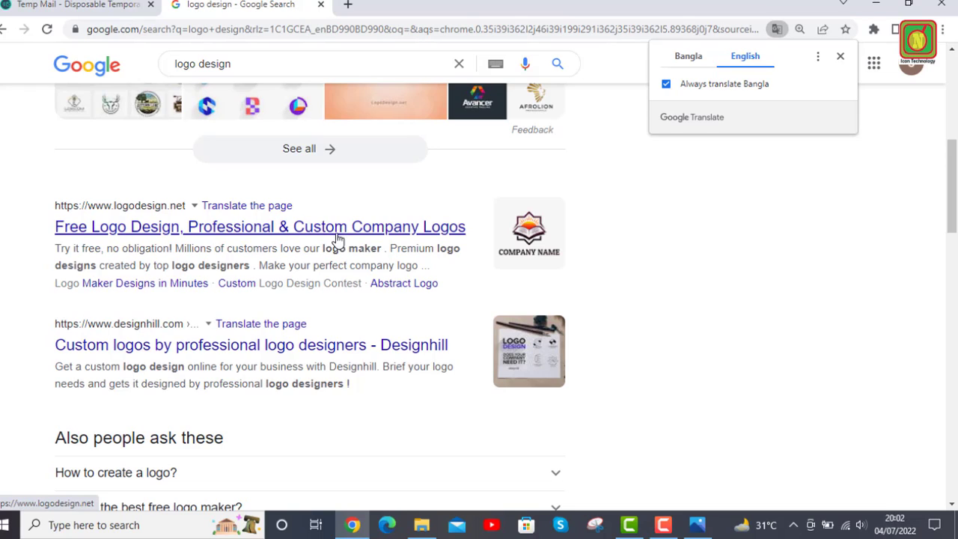
{"action": "left_click", "coordinate": [267, 227]}
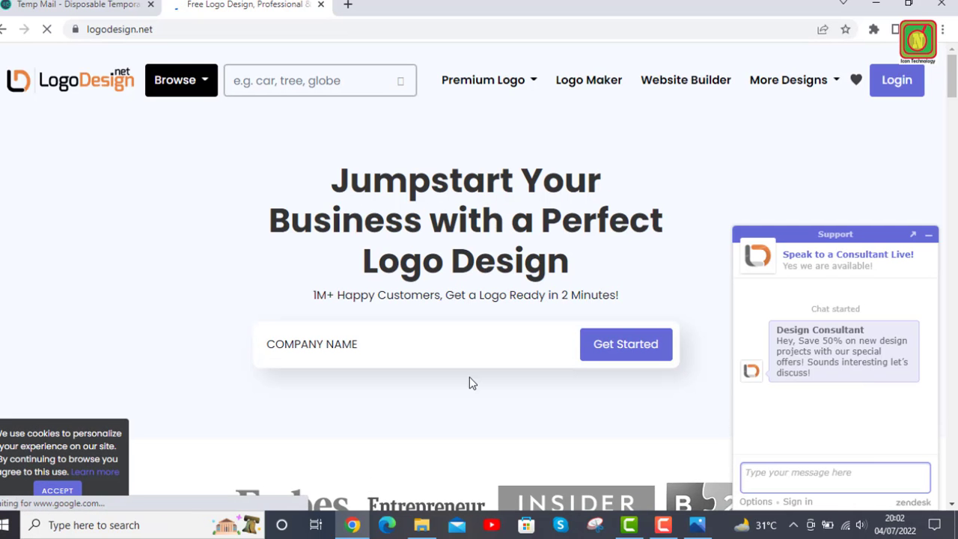
Step: Go to the LogoDesign login page and switch to the new customer sign-up form
{"action": "scroll", "coordinate": [849, 219], "scroll_direction": "down", "scroll_amount": 1}
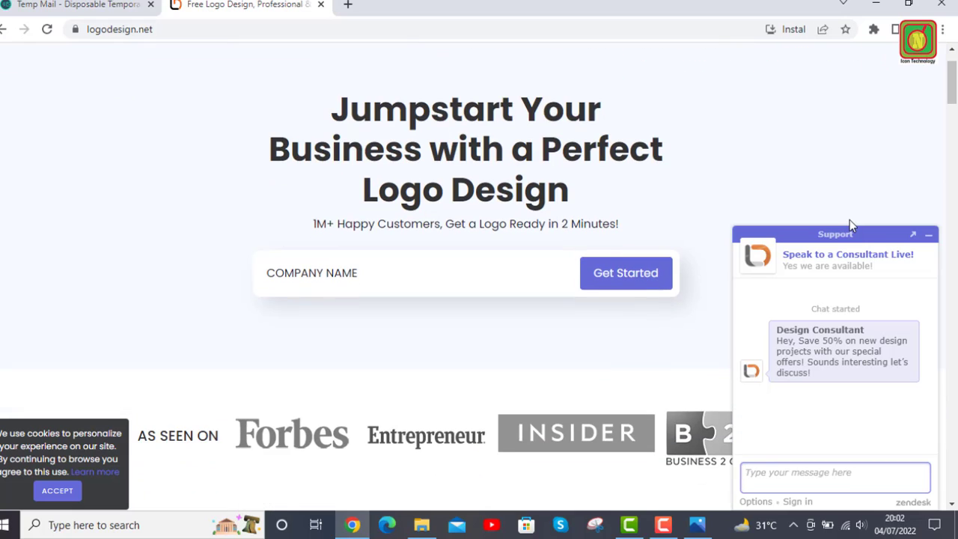
{"action": "scroll", "coordinate": [836, 255], "scroll_direction": "up", "scroll_amount": 1}
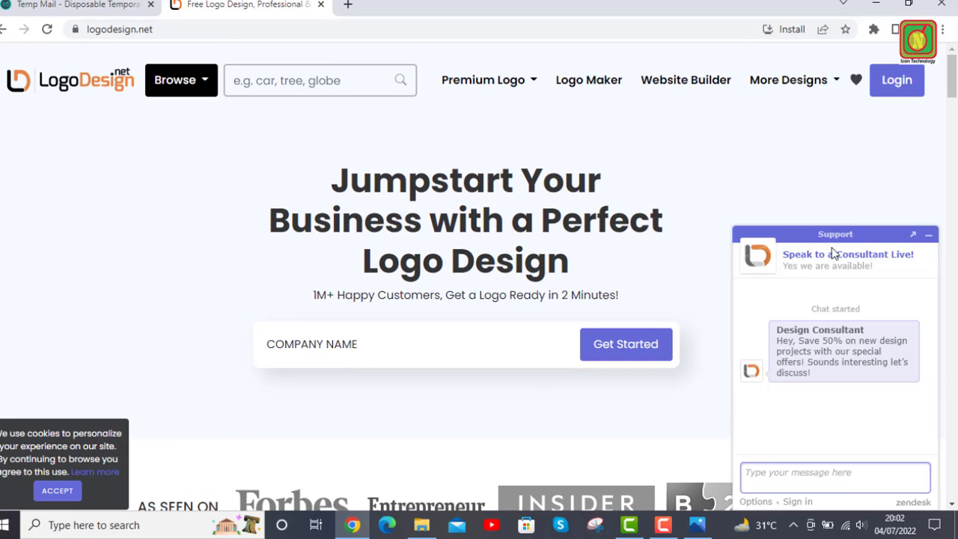
{"action": "left_click", "coordinate": [895, 79]}
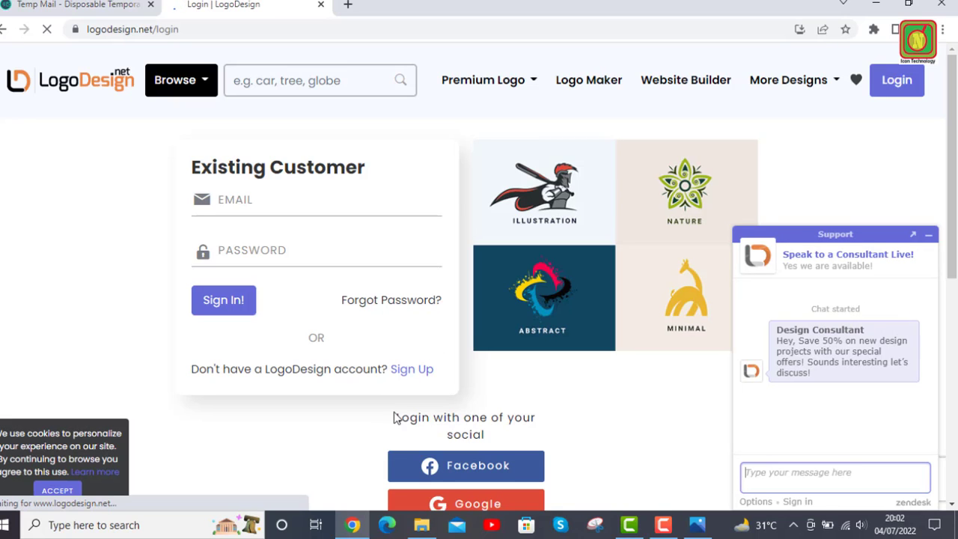
{"action": "left_click", "coordinate": [421, 369]}
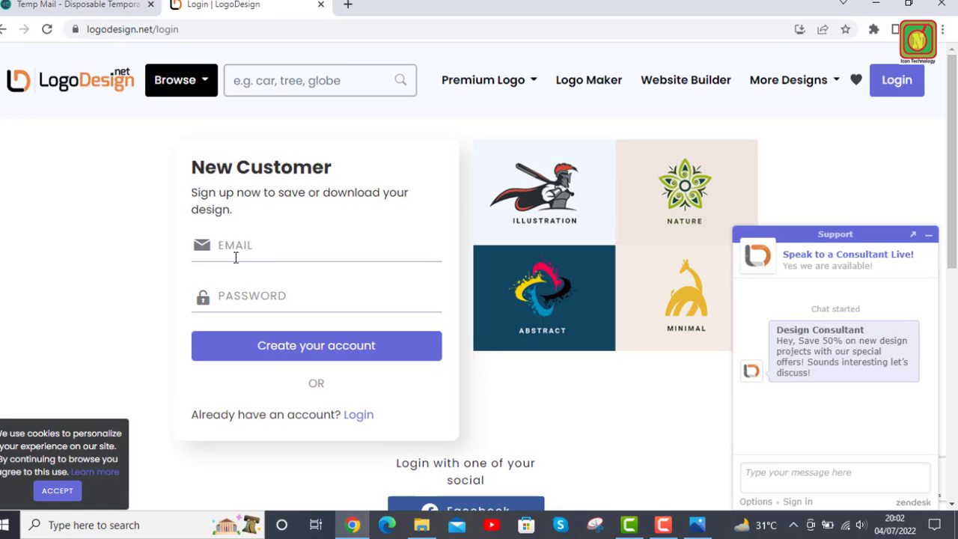
Step: Paste the copied temporary e-mail address into the sign-up form's e-mail field
{"action": "left_click", "coordinate": [257, 247]}
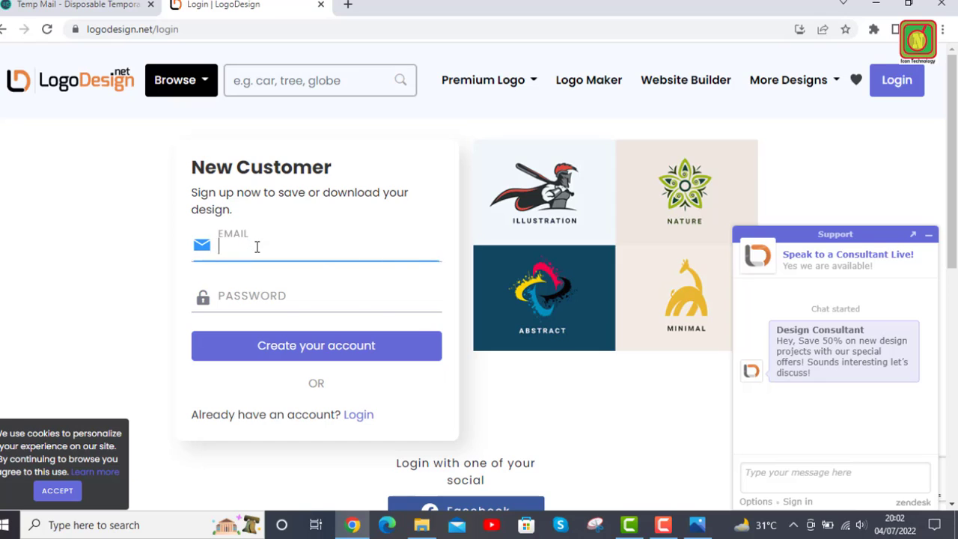
{"action": "right_click", "coordinate": [256, 247]}
{"action": "left_click", "coordinate": [291, 359]}
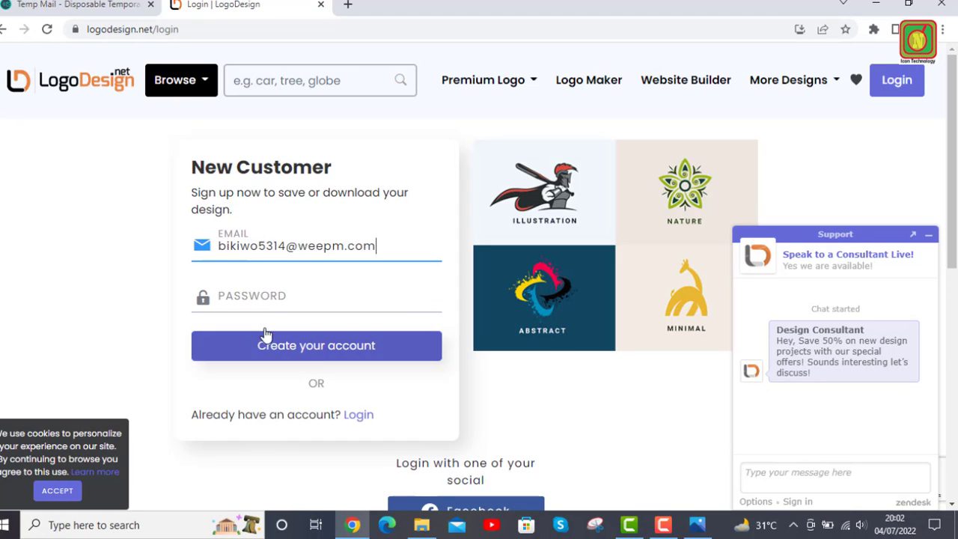
Step: Fill in the account password by copying the part of the e-mail address before the @ into the password field
{"action": "left_click", "coordinate": [258, 298]}
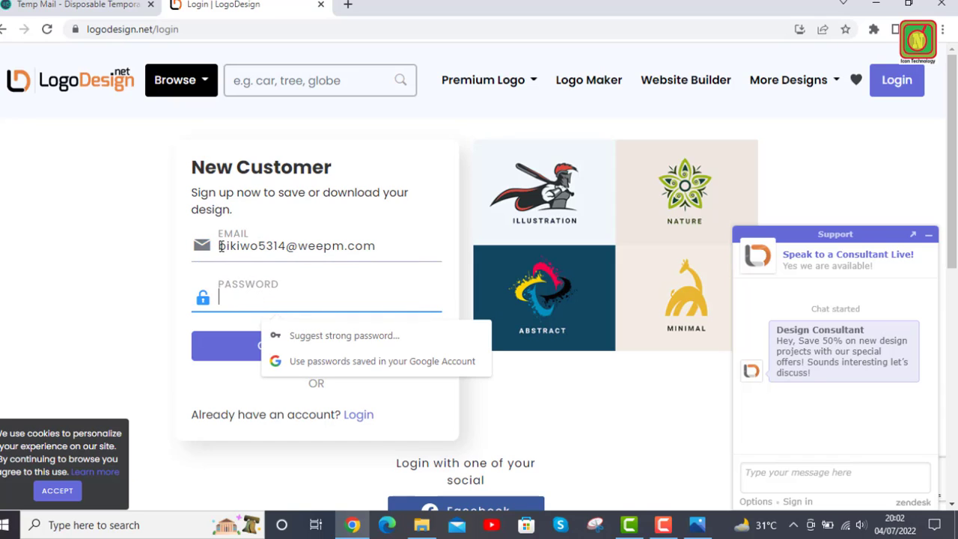
{"action": "left_click_drag", "start_coordinate": [222, 246], "coordinate": [286, 244]}
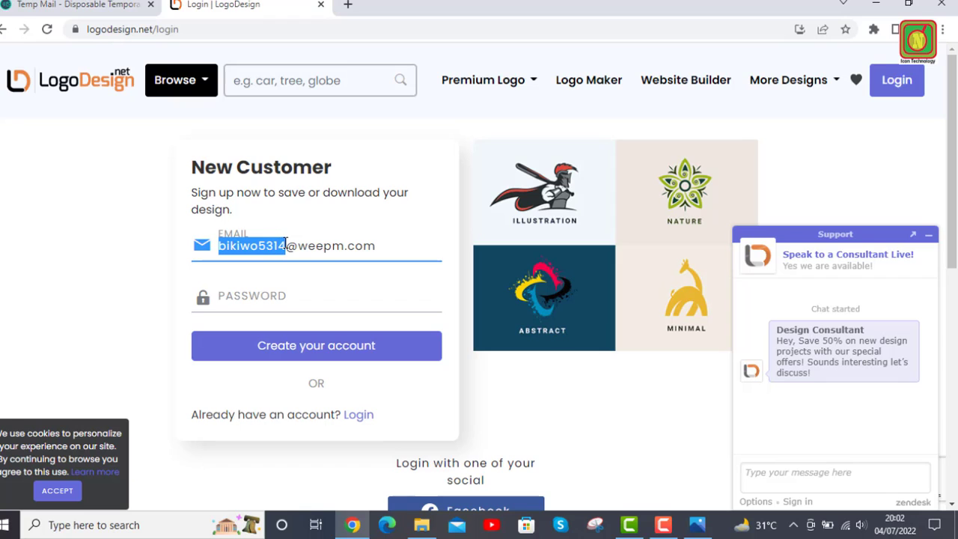
{"action": "right_click", "coordinate": [282, 247]}
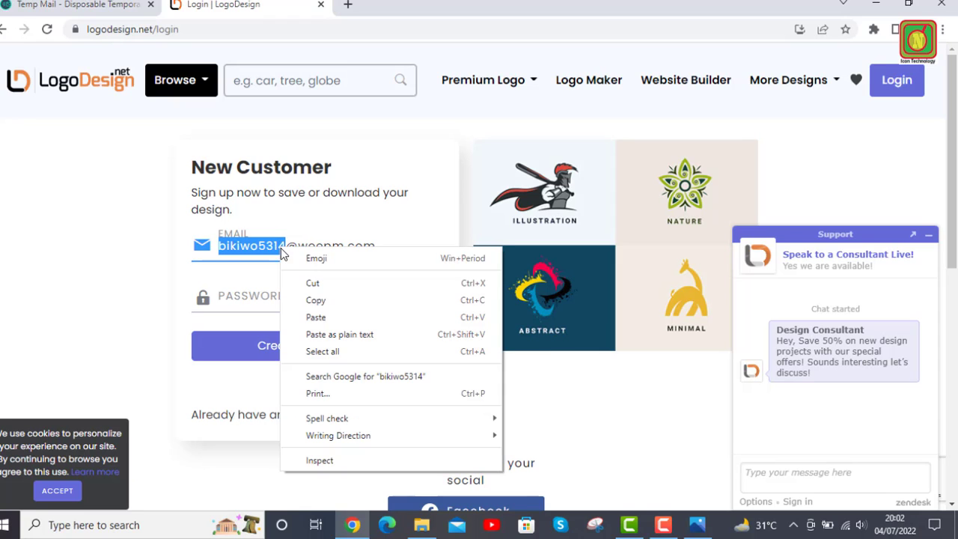
{"action": "left_click", "coordinate": [325, 303]}
{"action": "left_click", "coordinate": [274, 304]}
{"action": "right_click", "coordinate": [274, 303]}
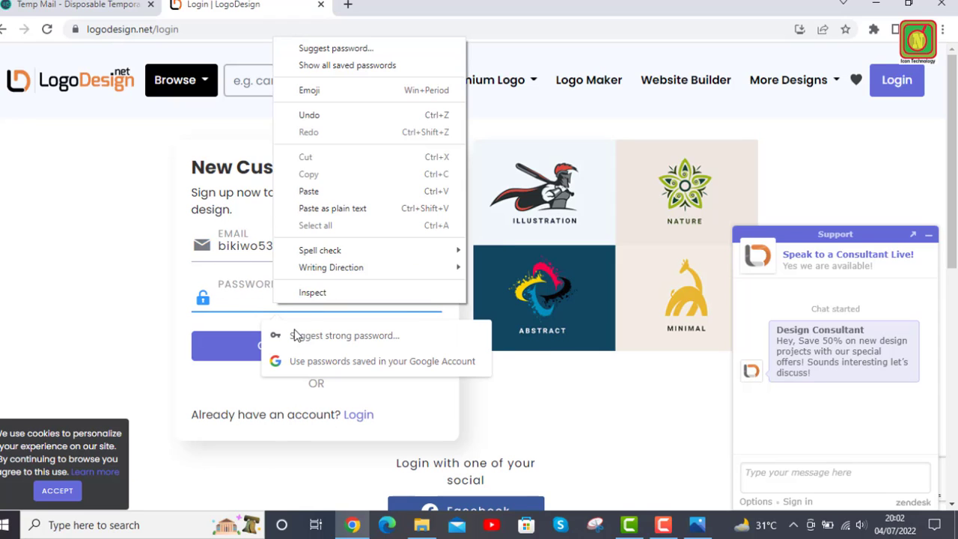
{"action": "left_click", "coordinate": [318, 192]}
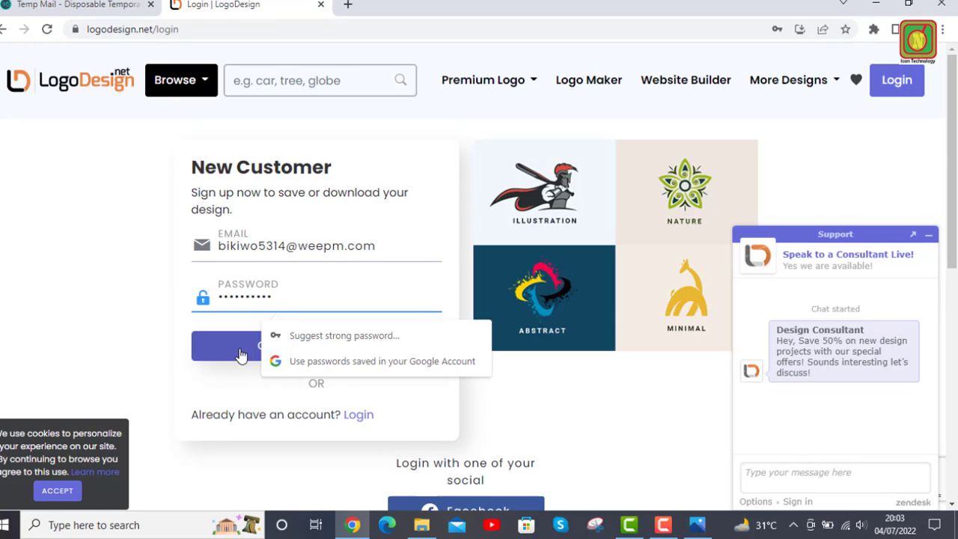
Step: Submit the sign-up form to create the account and choose never to save its password in the browser
{"action": "left_click", "coordinate": [262, 360]}
{"action": "left_click", "coordinate": [262, 360]}
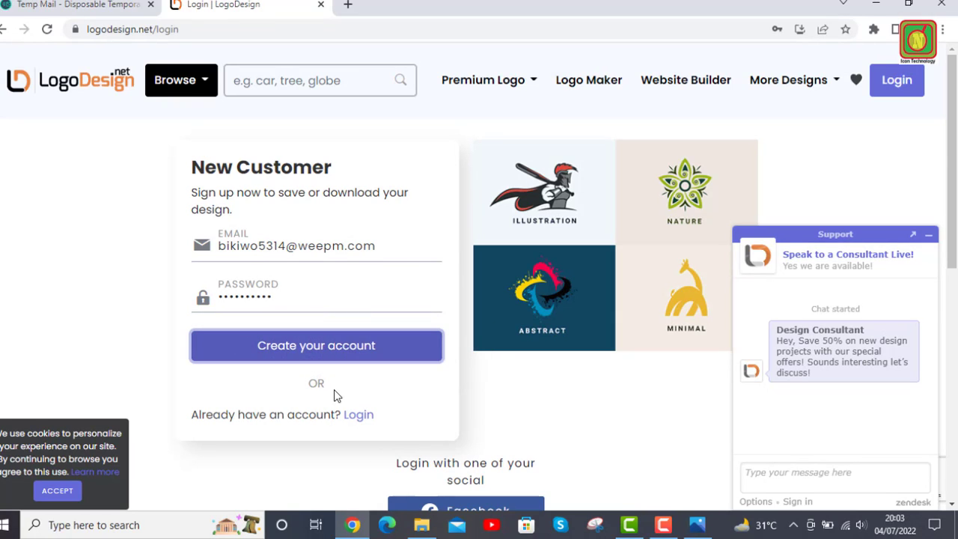
{"action": "left_click", "coordinate": [343, 355]}
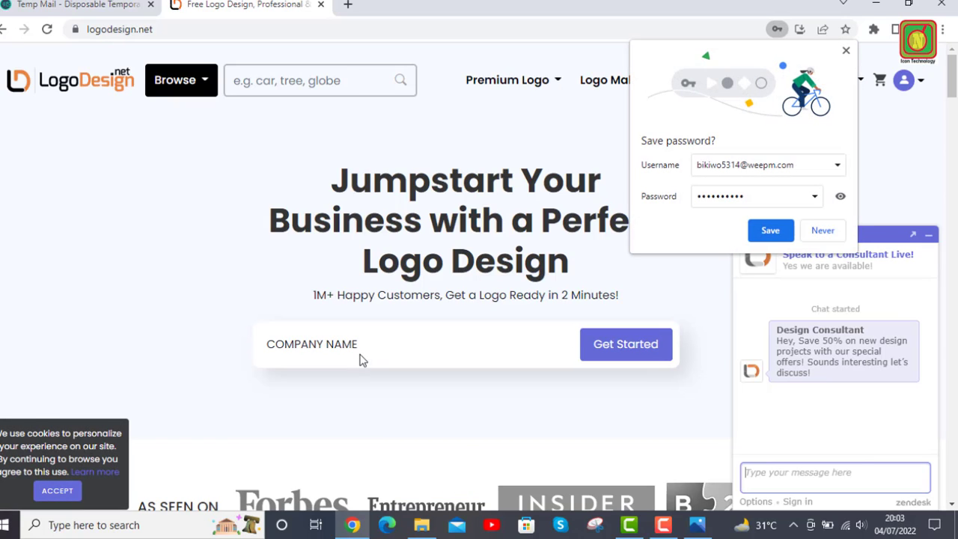
{"action": "left_click", "coordinate": [837, 237]}
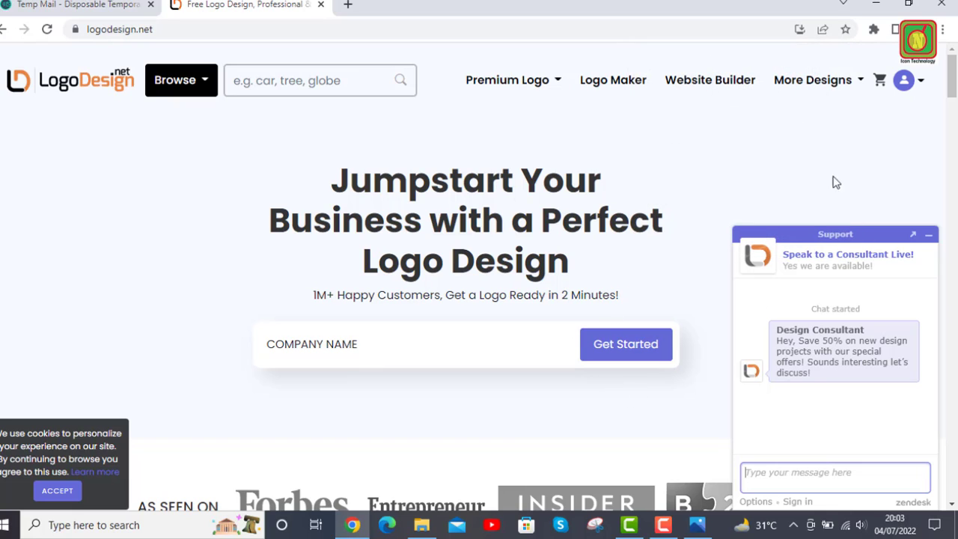
Step: Start the logo creator with the placeholder company name and minimise the support chat on the colour selection page
{"action": "left_click", "coordinate": [634, 354]}
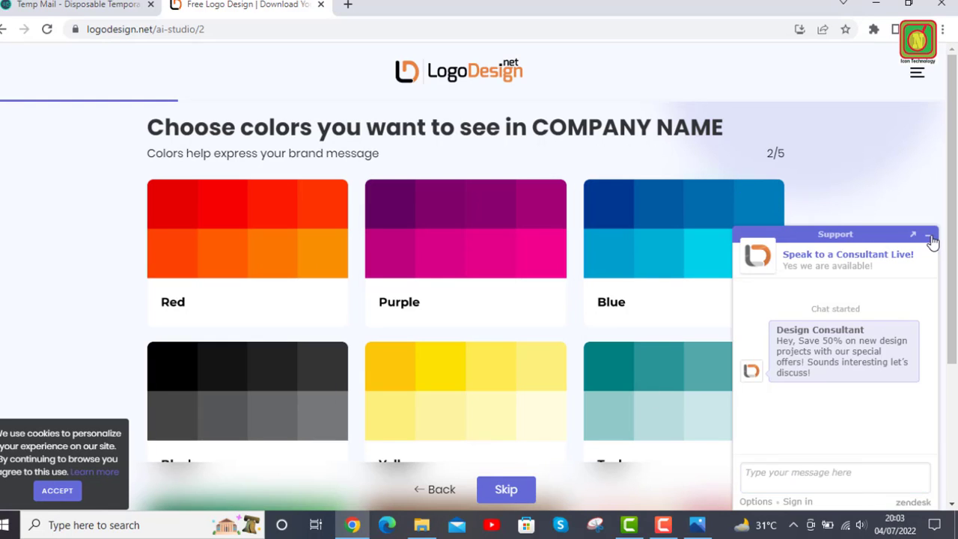
{"action": "left_click", "coordinate": [929, 235]}
{"action": "scroll", "coordinate": [524, 310], "scroll_direction": "down", "scroll_amount": 3}
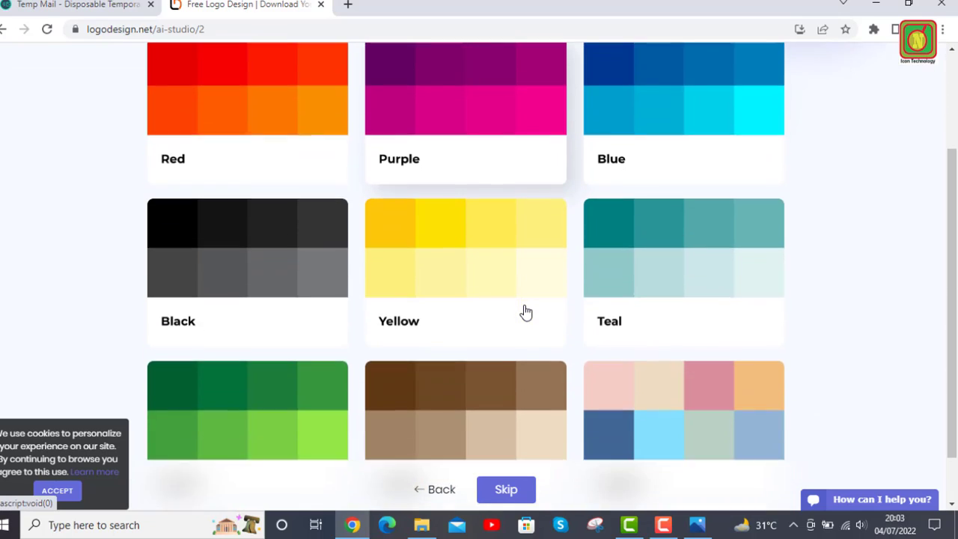
{"action": "scroll", "coordinate": [514, 331], "scroll_direction": "up", "scroll_amount": 3}
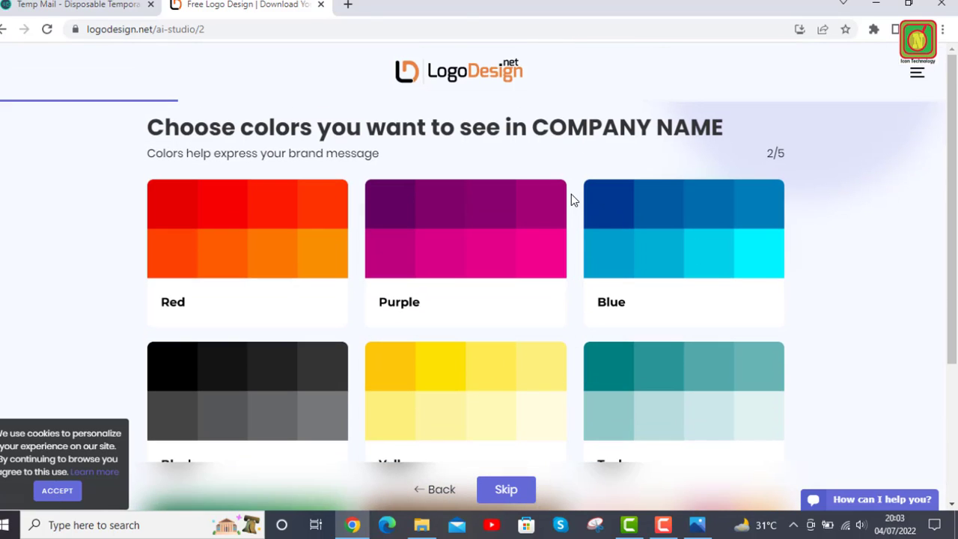
Step: Return to the Temp Mail page, open its Temp Number service and examine the websites and apps offered there
{"action": "left_click", "coordinate": [48, 6]}
{"action": "scroll", "coordinate": [457, 277], "scroll_direction": "down", "scroll_amount": 2}
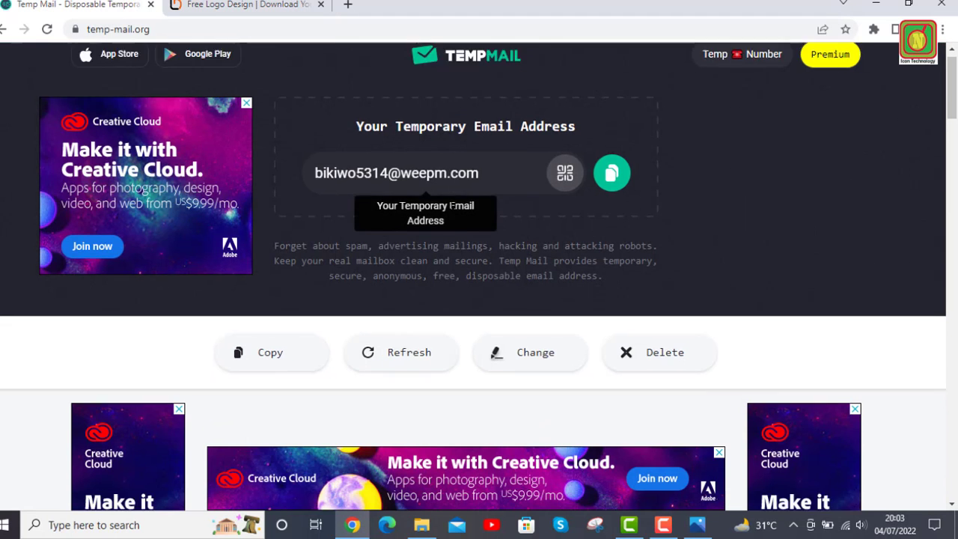
{"action": "scroll", "coordinate": [457, 277], "scroll_direction": "up", "scroll_amount": 2}
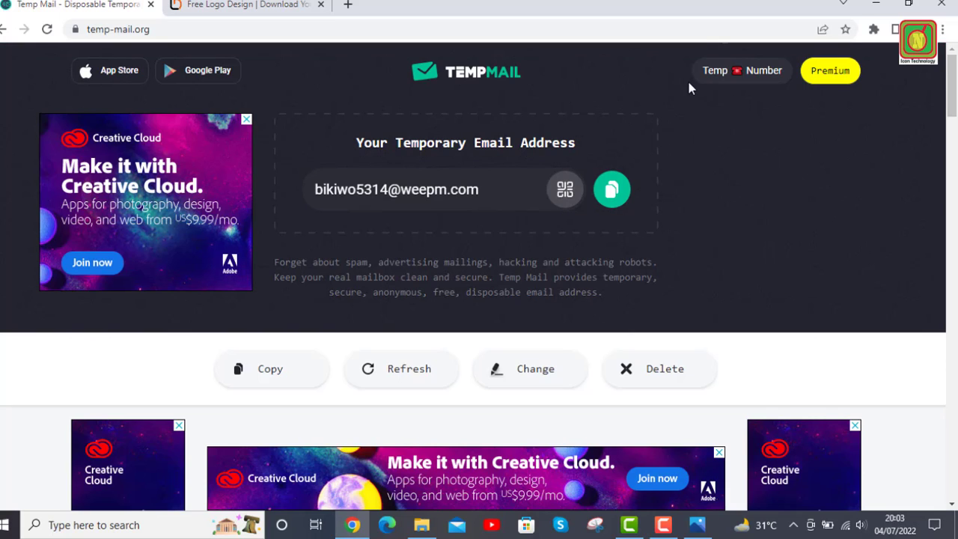
{"action": "left_click", "coordinate": [749, 82]}
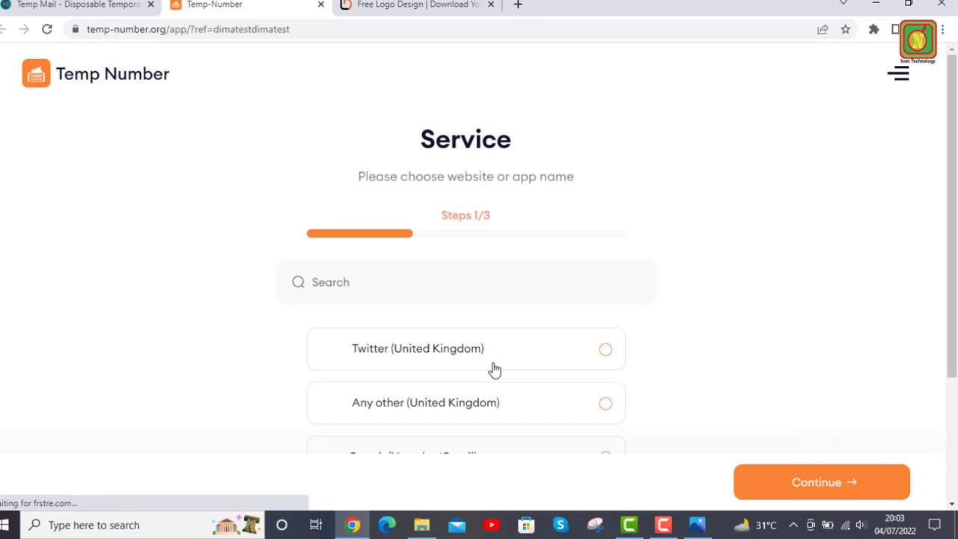
{"action": "scroll", "coordinate": [519, 325], "scroll_direction": "down", "scroll_amount": 1}
{"action": "scroll", "coordinate": [520, 327], "scroll_direction": "down", "scroll_amount": 1}
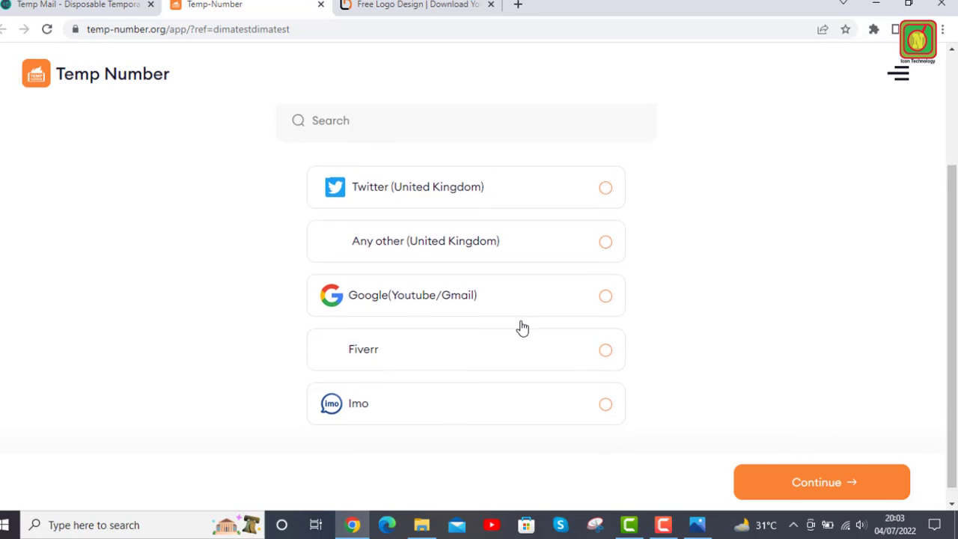
{"action": "scroll", "coordinate": [522, 327], "scroll_direction": "up", "scroll_amount": 2}
{"action": "scroll", "coordinate": [522, 328], "scroll_direction": "down", "scroll_amount": 2}
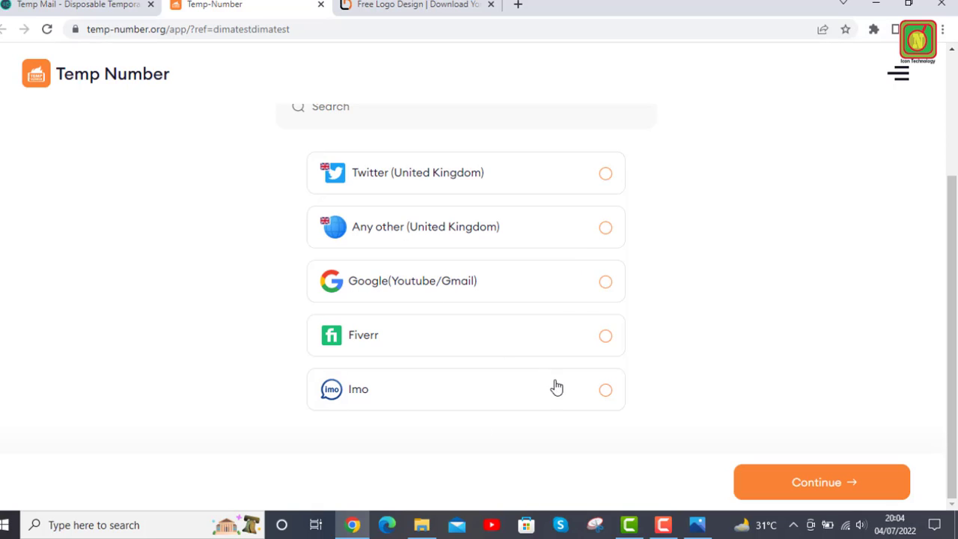
Step: Choose Imo as the service and Malaysia as the country for the temporary number
{"action": "left_click", "coordinate": [605, 392]}
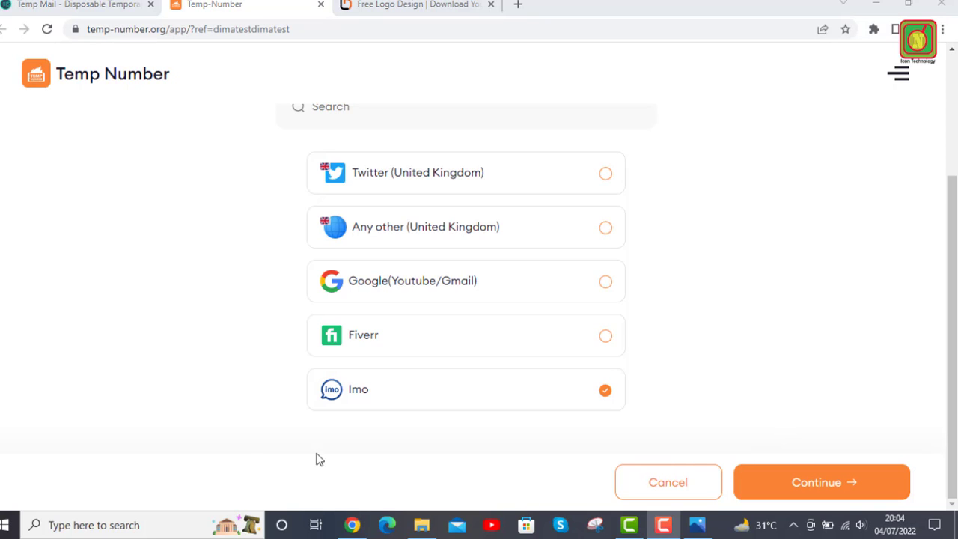
{"action": "left_click", "coordinate": [837, 488]}
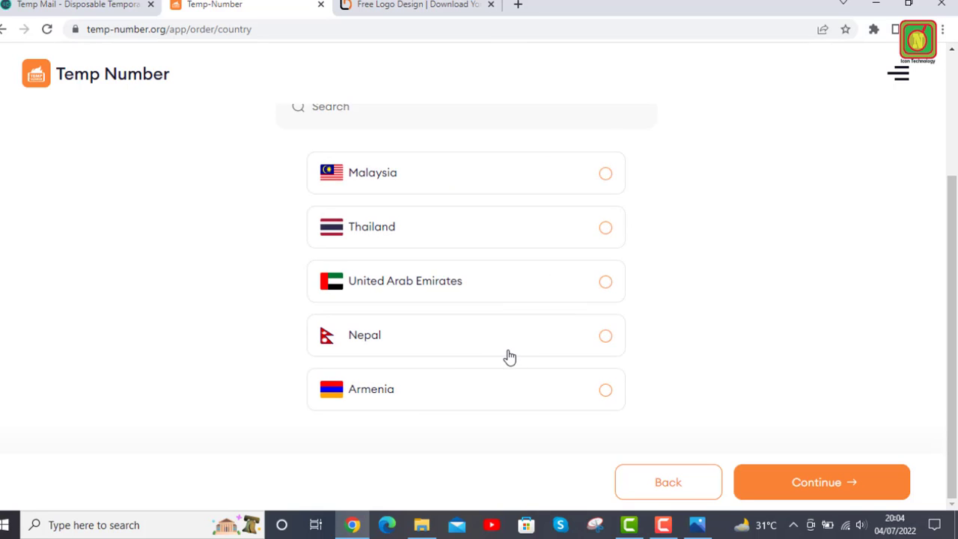
{"action": "scroll", "coordinate": [389, 302], "scroll_direction": "up", "scroll_amount": 2}
{"action": "scroll", "coordinate": [389, 299], "scroll_direction": "down", "scroll_amount": 2}
{"action": "left_click", "coordinate": [393, 187]}
{"action": "left_click", "coordinate": [774, 476]}
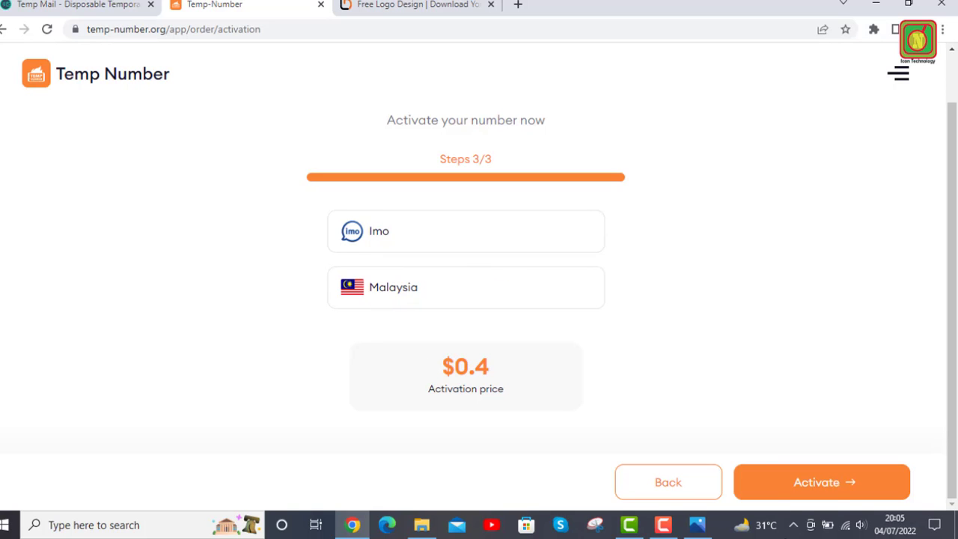
Step: Request activation of the Imo number for Malaysia and choose to create the account with an e-mail address
{"action": "left_click", "coordinate": [833, 494]}
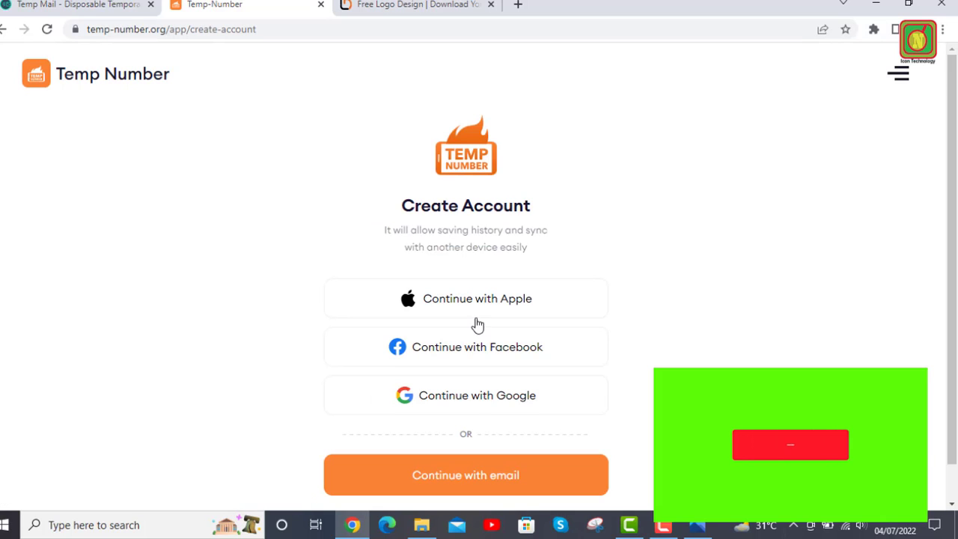
{"action": "scroll", "coordinate": [481, 402], "scroll_direction": "down", "scroll_amount": 1}
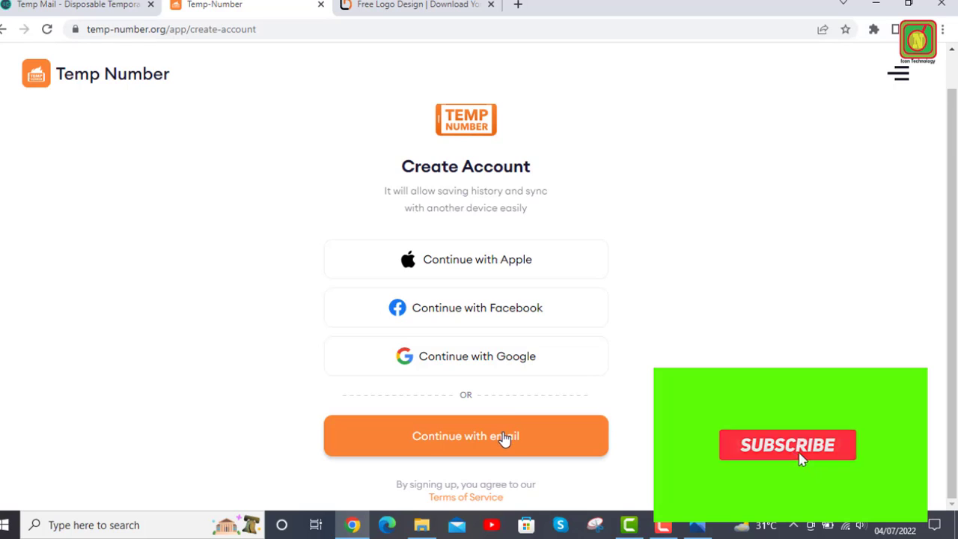
{"action": "left_click", "coordinate": [506, 434]}
{"action": "left_click", "coordinate": [408, 289]}
{"action": "right_click", "coordinate": [408, 289]}
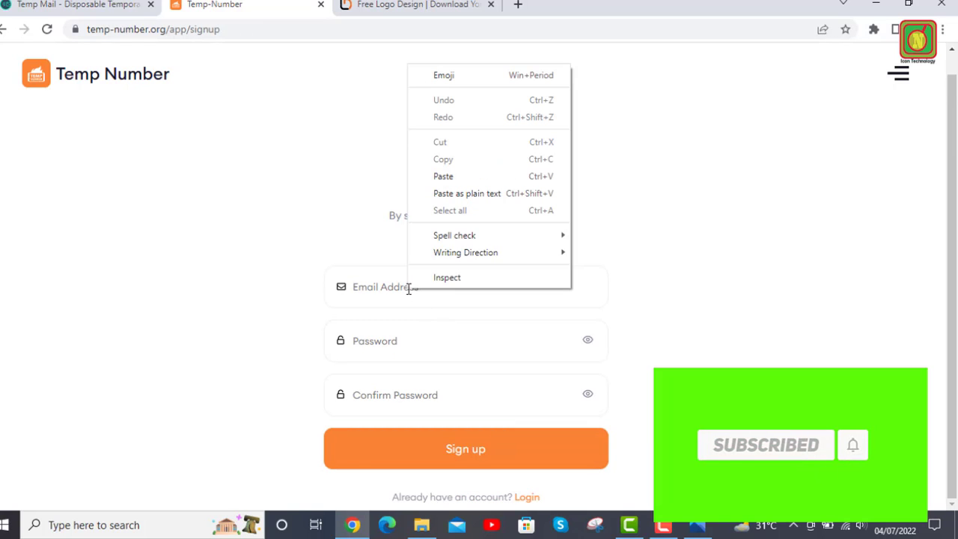
{"action": "left_click", "coordinate": [441, 180]}
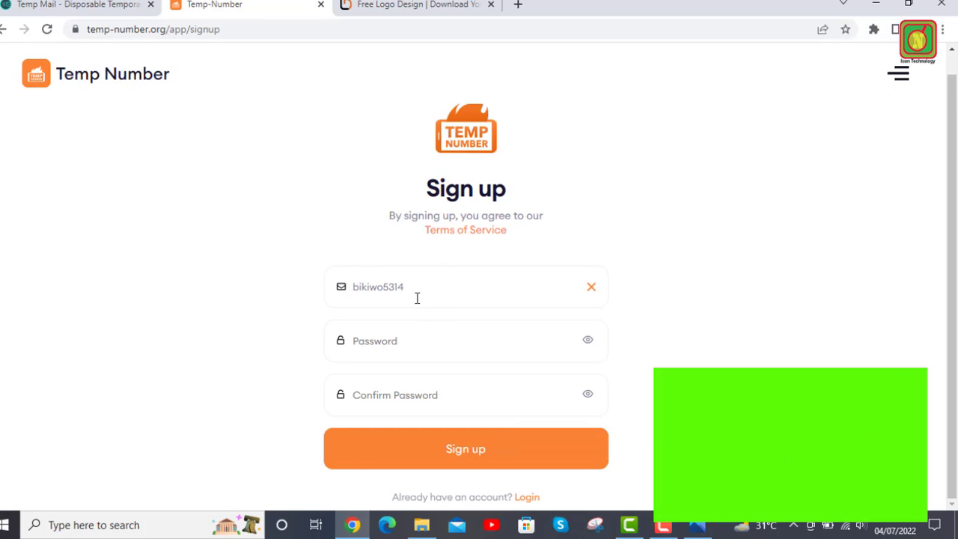
Step: Copy the full temporary e-mail address from Temp Mail and paste it into the Temp Number sign-up form's e-mail field, replacing its content
{"action": "left_click", "coordinate": [109, 6]}
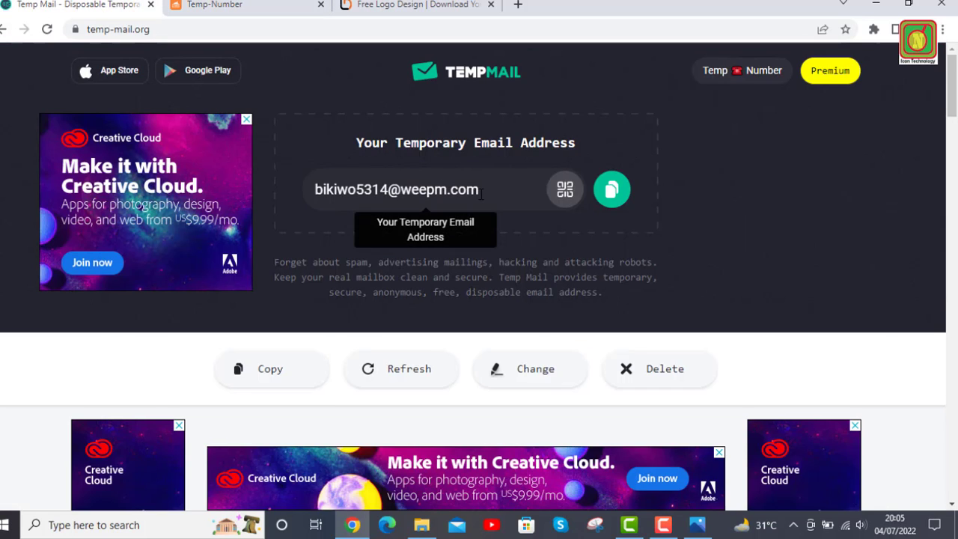
{"action": "left_click_drag", "start_coordinate": [482, 190], "coordinate": [303, 192]}
{"action": "right_click", "coordinate": [332, 193]}
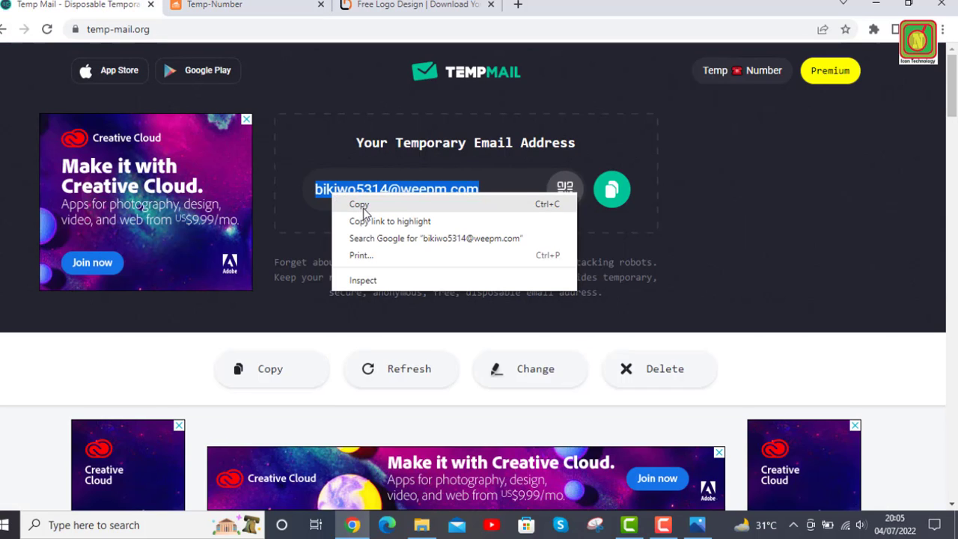
{"action": "left_click", "coordinate": [364, 208]}
{"action": "left_click", "coordinate": [430, 6]}
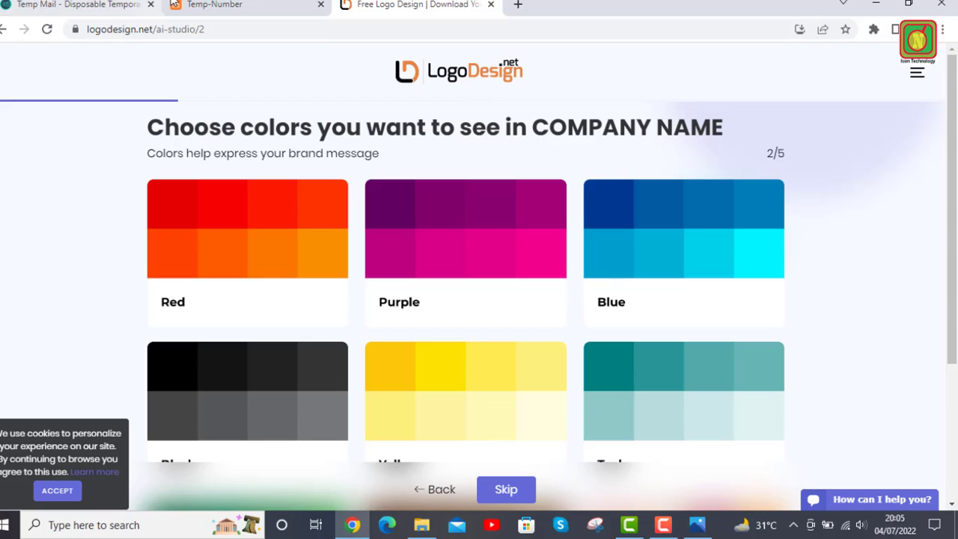
{"action": "left_click", "coordinate": [212, 6]}
{"action": "left_click_drag", "start_coordinate": [465, 288], "coordinate": [319, 283]}
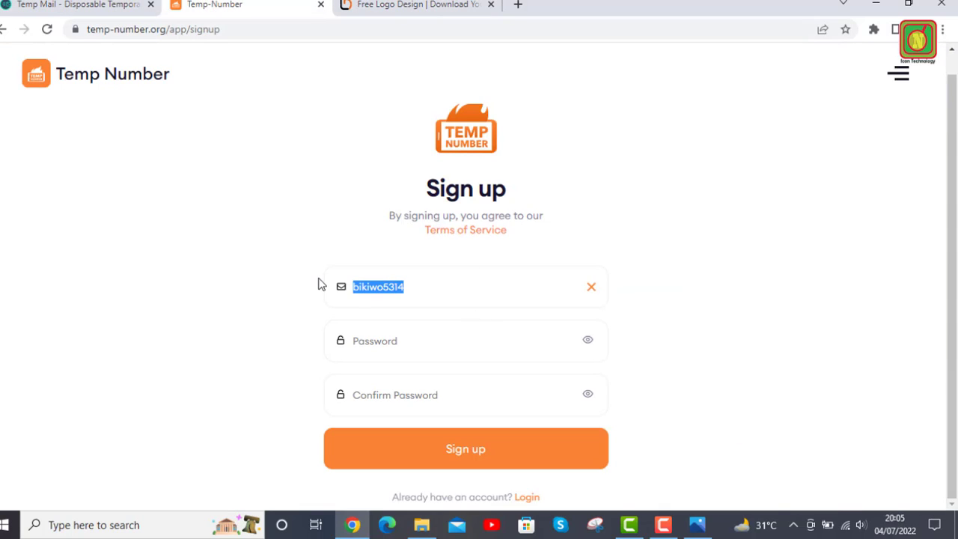
{"action": "right_click", "coordinate": [364, 289]}
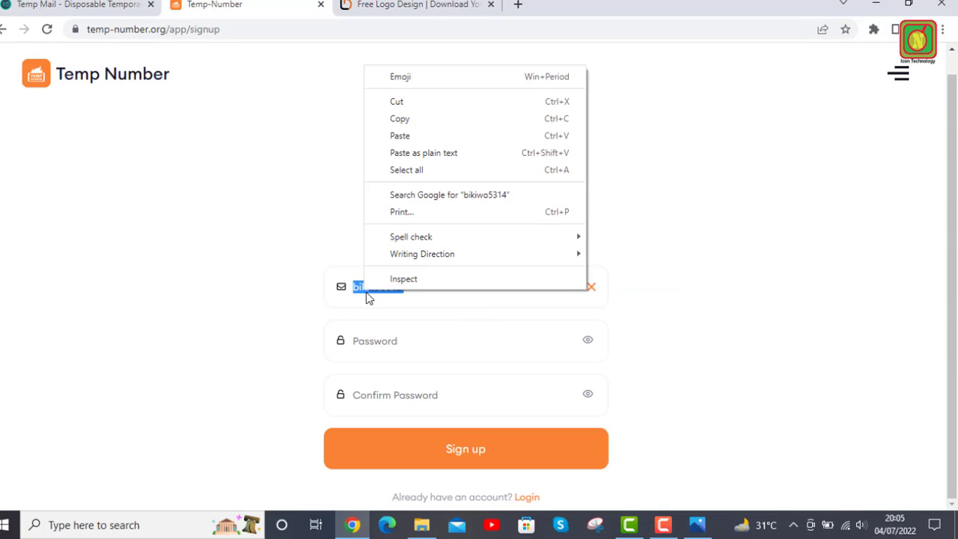
{"action": "left_click", "coordinate": [413, 135]}
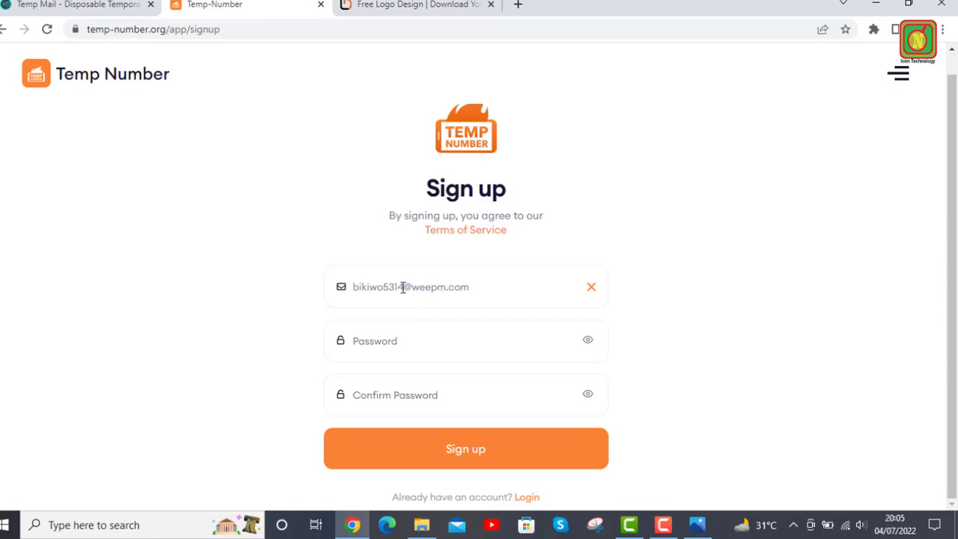
Step: Copy the part of the e-mail address before the @ into the password and confirm password fields, and submit the sign-up form
{"action": "left_click_drag", "start_coordinate": [403, 287], "coordinate": [366, 287]}
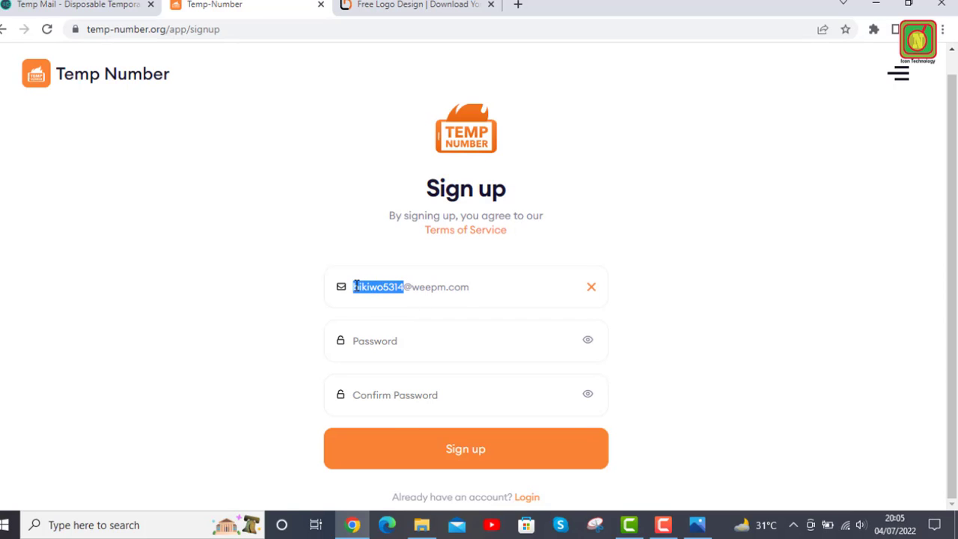
{"action": "right_click", "coordinate": [356, 287]}
{"action": "left_click", "coordinate": [391, 339]}
{"action": "left_click", "coordinate": [396, 348]}
{"action": "right_click", "coordinate": [395, 345]}
{"action": "left_click", "coordinate": [436, 232]}
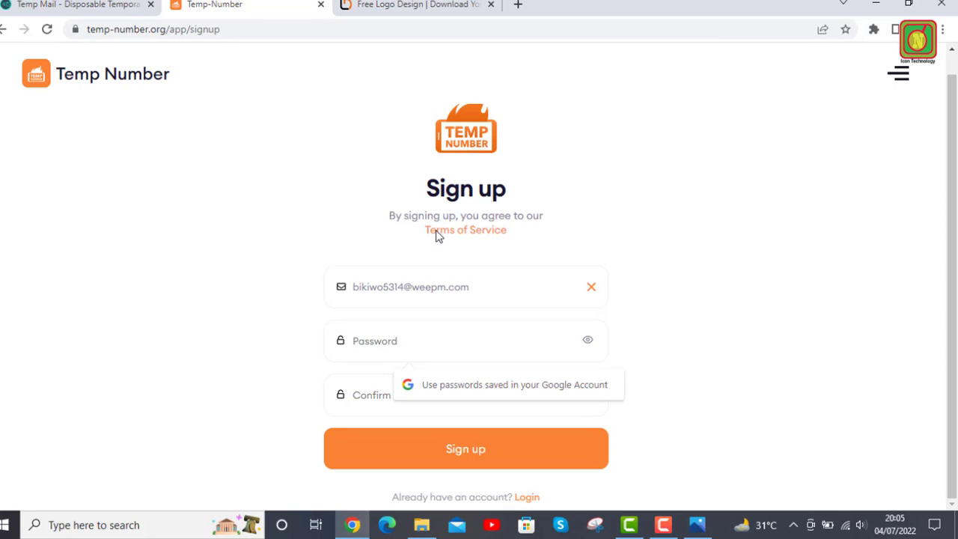
{"action": "left_click", "coordinate": [398, 395]}
{"action": "right_click", "coordinate": [397, 395]}
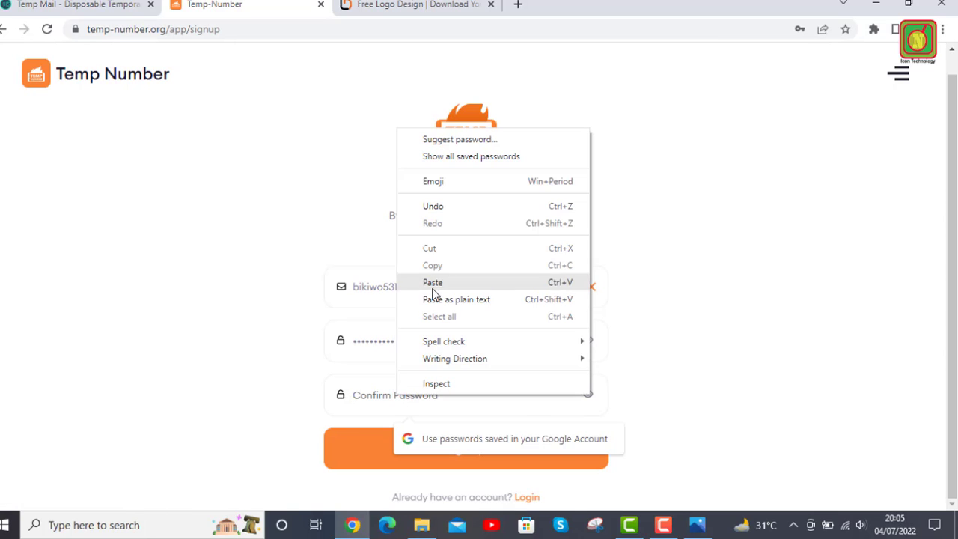
{"action": "left_click", "coordinate": [440, 285]}
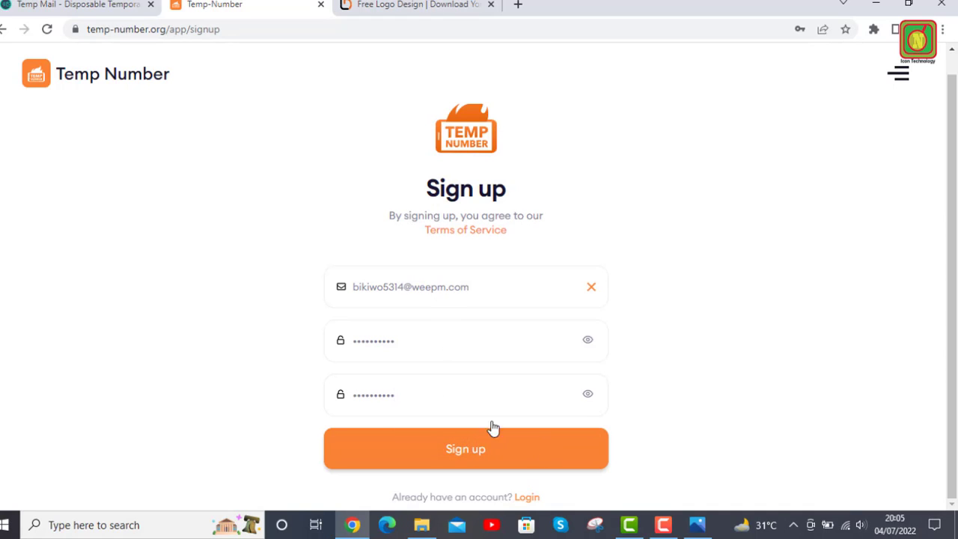
{"action": "left_click", "coordinate": [540, 444]}
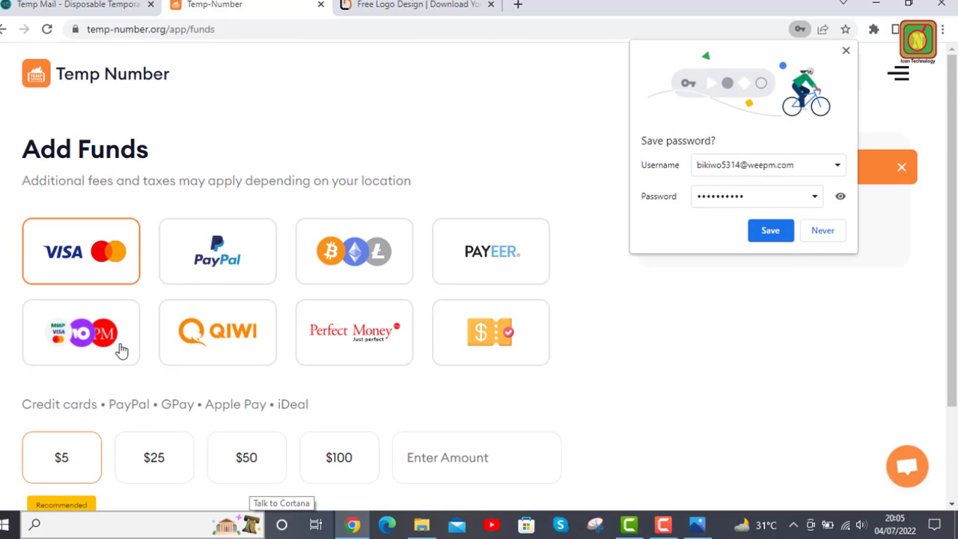
Step: Examine the payment methods and preset amounts on the Add Funds page, and select the custom amount field
{"action": "scroll", "coordinate": [385, 335], "scroll_direction": "down", "scroll_amount": 2}
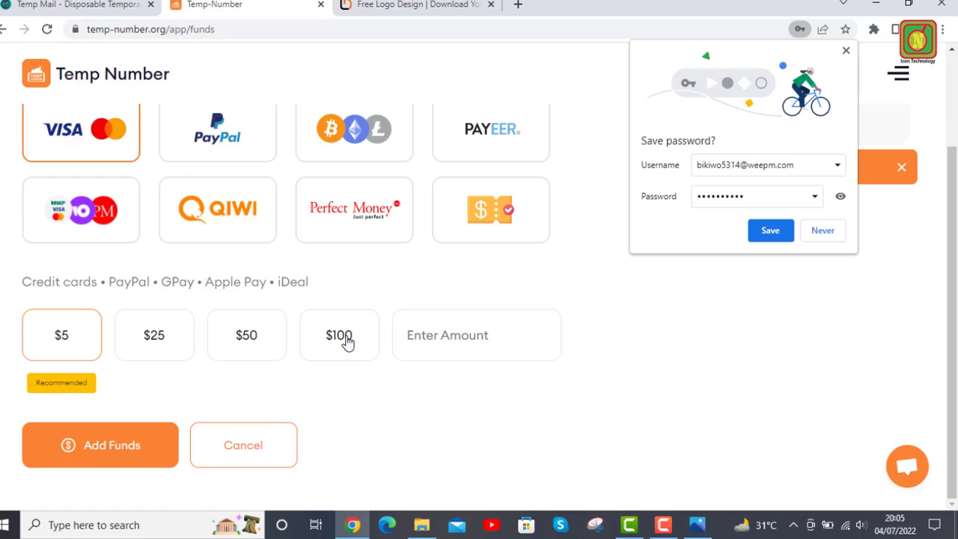
{"action": "scroll", "coordinate": [346, 342], "scroll_direction": "up", "scroll_amount": 2}
{"action": "scroll", "coordinate": [347, 342], "scroll_direction": "down", "scroll_amount": 2}
{"action": "left_click", "coordinate": [469, 337]}
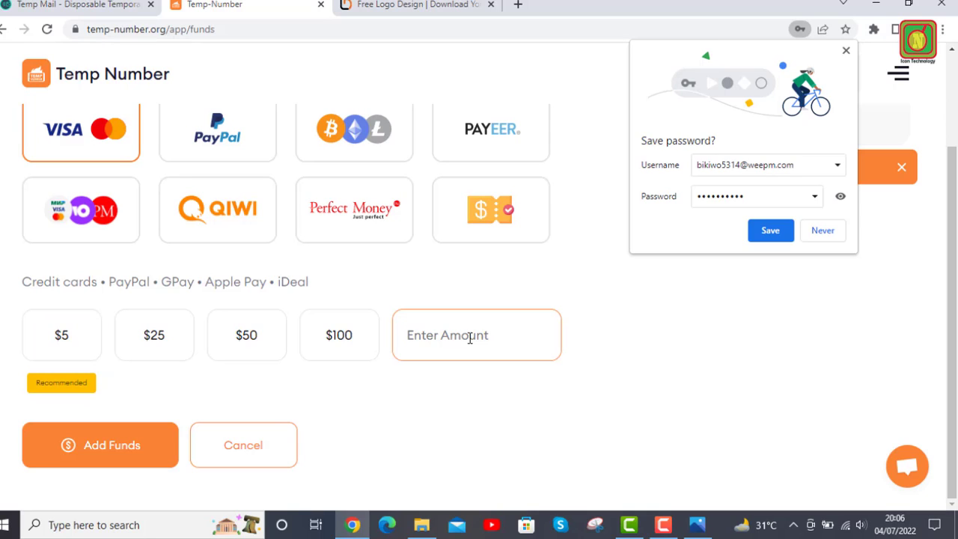